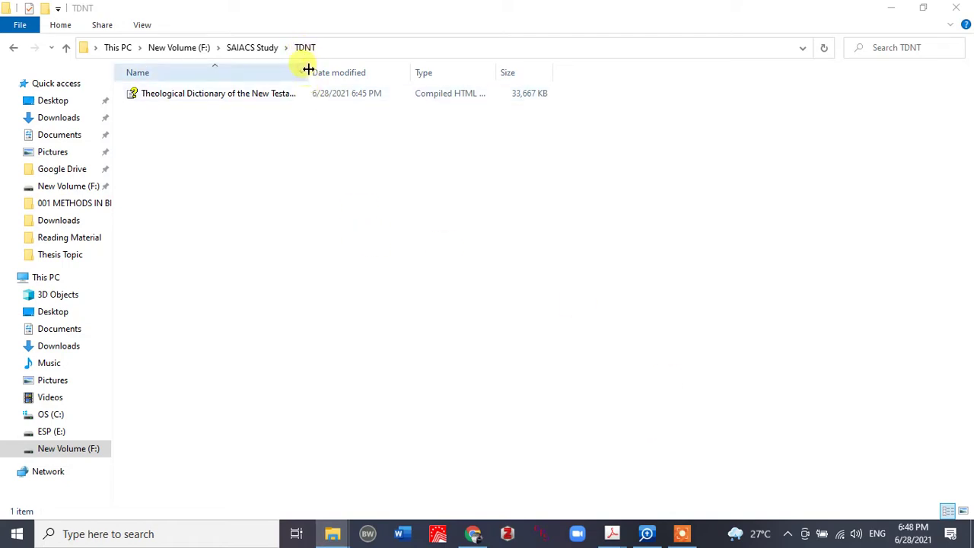
Widen the Name and Type columns of the TDNT folder so the dictionary's file name and file type are easier to read
{"action": "left_click_drag", "start_coordinate": [305, 73], "coordinate": [509, 88]}
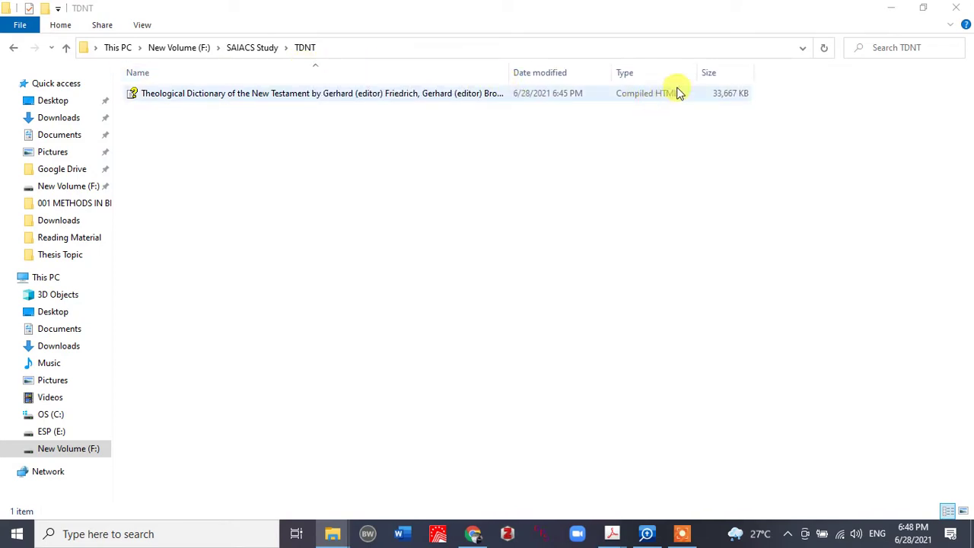
{"action": "left_click_drag", "start_coordinate": [696, 72], "coordinate": [795, 89]}
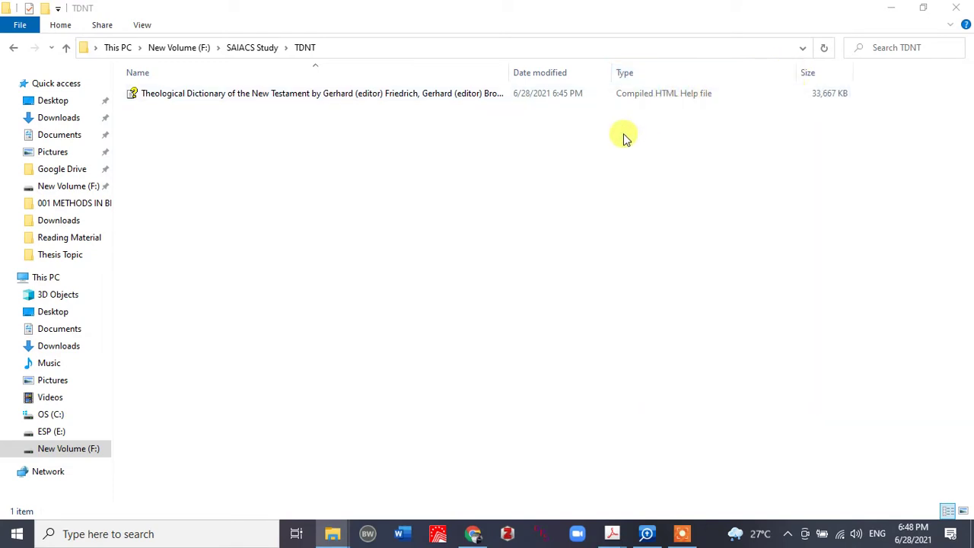
{"action": "left_click_drag", "start_coordinate": [624, 110], "coordinate": [722, 79]}
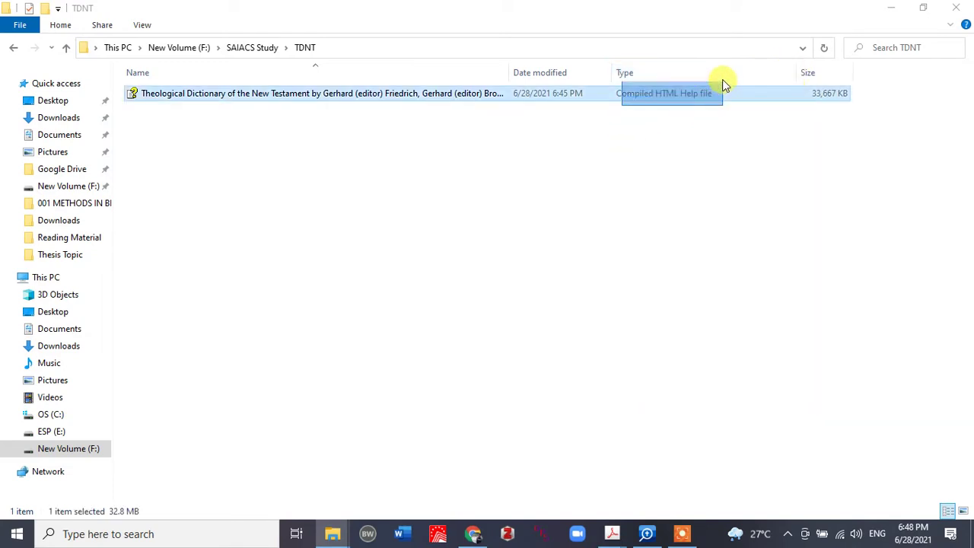
{"action": "left_click", "coordinate": [680, 137]}
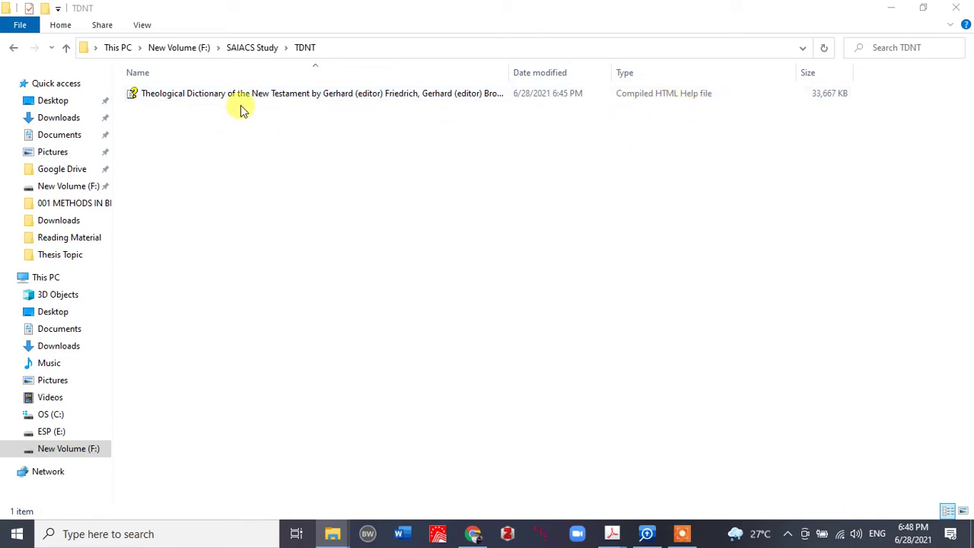
Try to open the Theological Dictionary of the New Testament file despite the security warning, and close its help window
{"action": "double_click", "coordinate": [199, 98]}
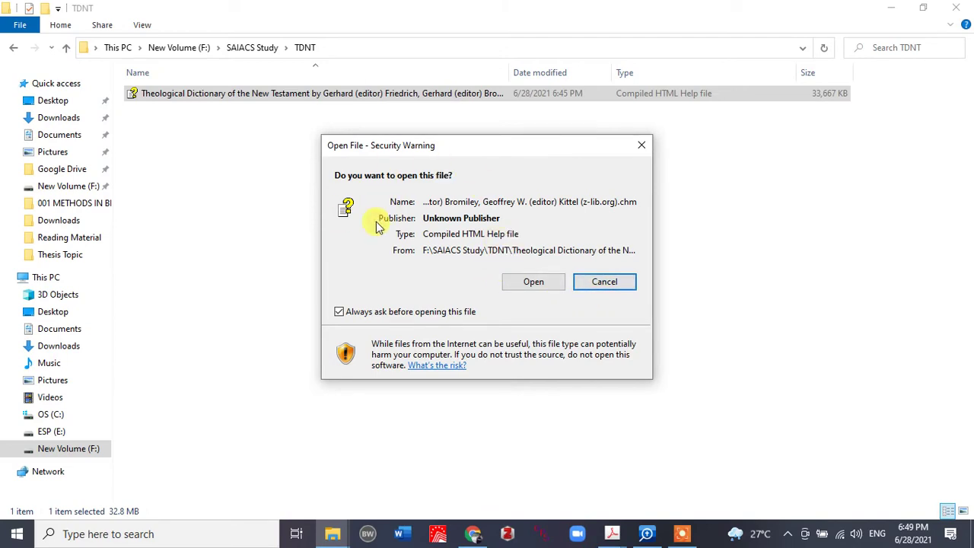
{"action": "left_click", "coordinate": [531, 286]}
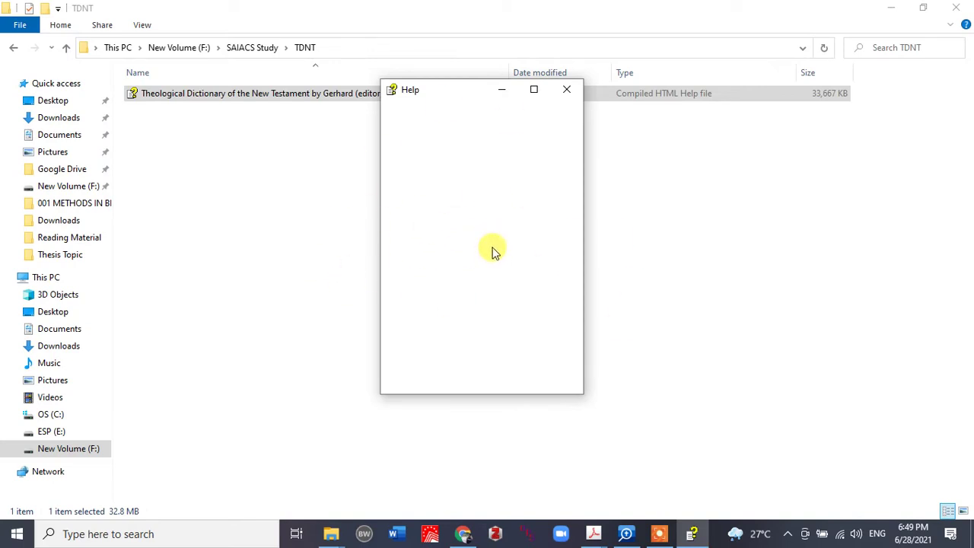
{"action": "left_click", "coordinate": [566, 90]}
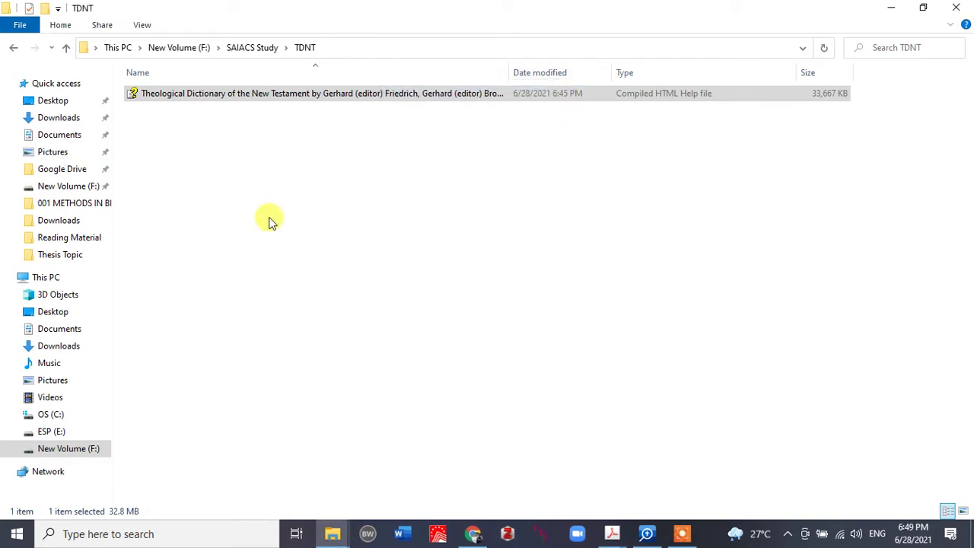
Unblock the Theological Dictionary of the New Testament file in its properties and apply the change
{"action": "right_click", "coordinate": [191, 91]}
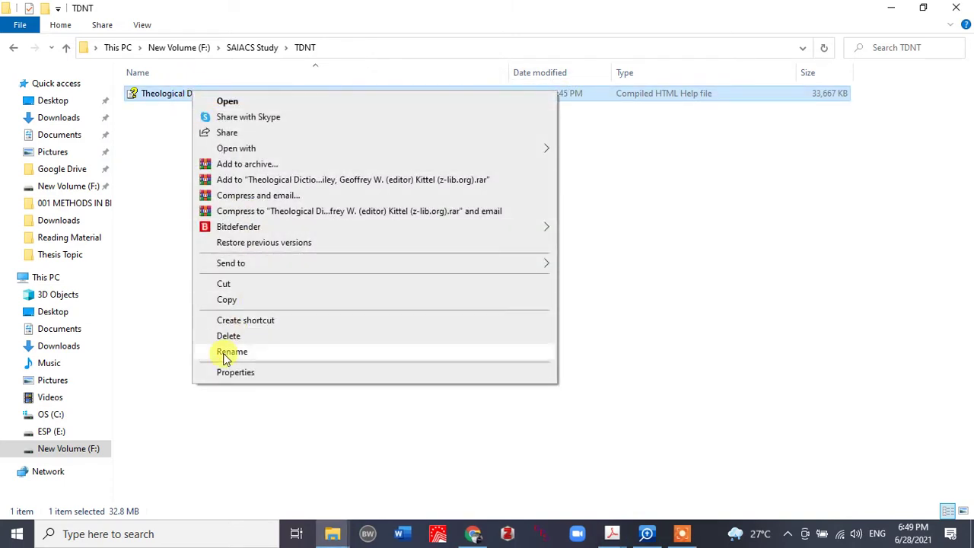
{"action": "left_click", "coordinate": [241, 373]}
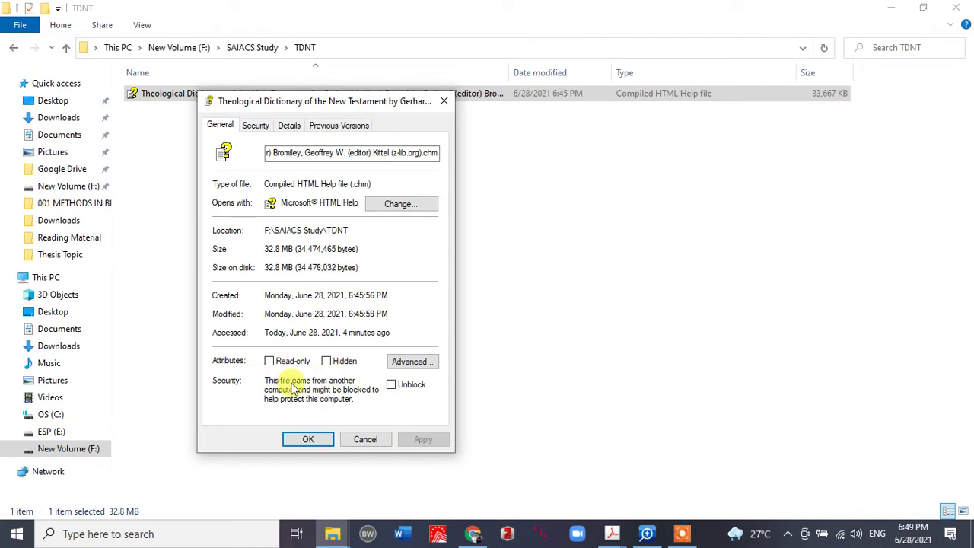
{"action": "left_click", "coordinate": [391, 385]}
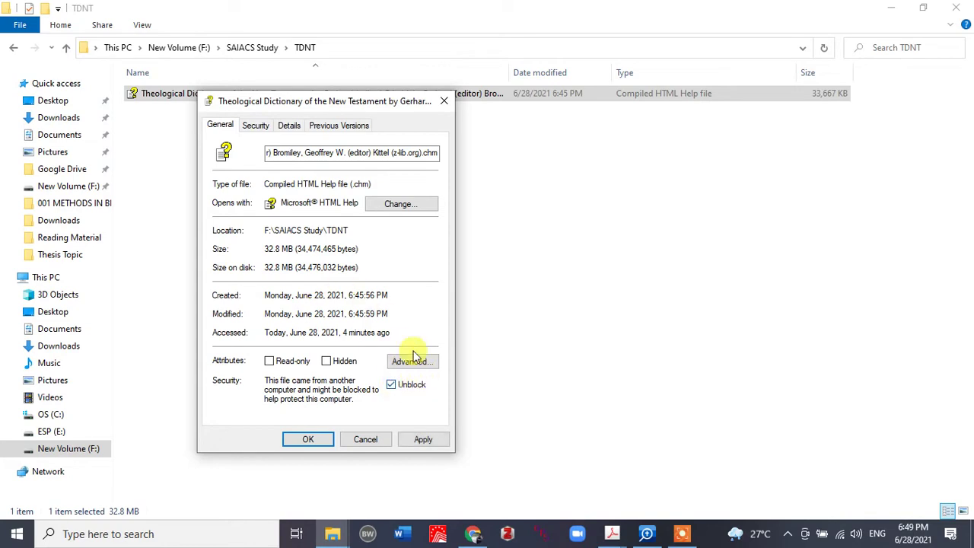
{"action": "left_click", "coordinate": [426, 442]}
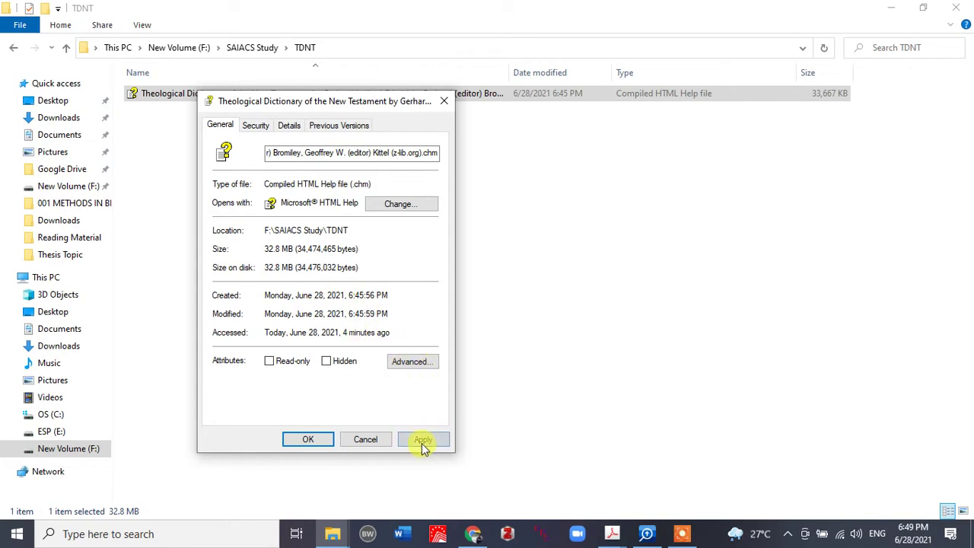
{"action": "left_click", "coordinate": [308, 441]}
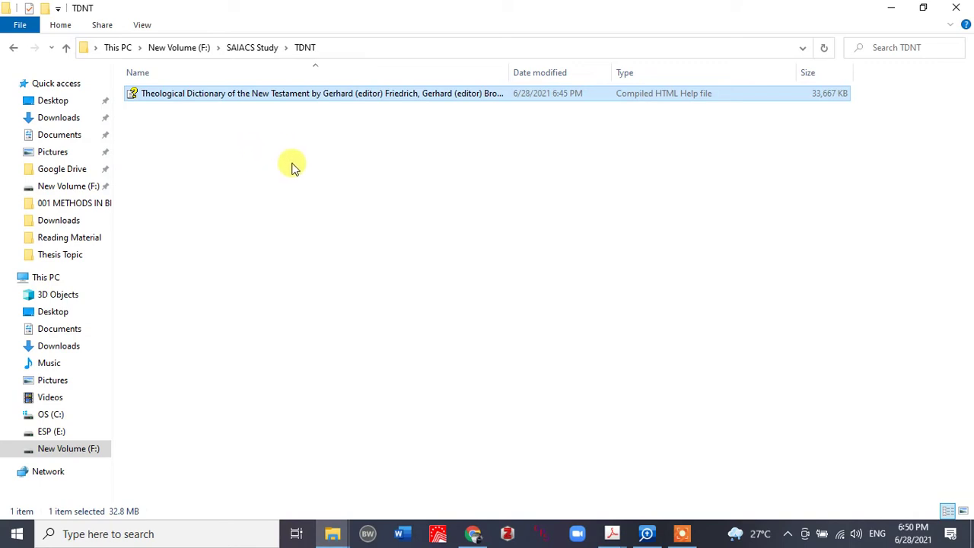
Open the Theological Dictionary file in a maximized window and display its Alpha section with the bookmark list
{"action": "double_click", "coordinate": [245, 101]}
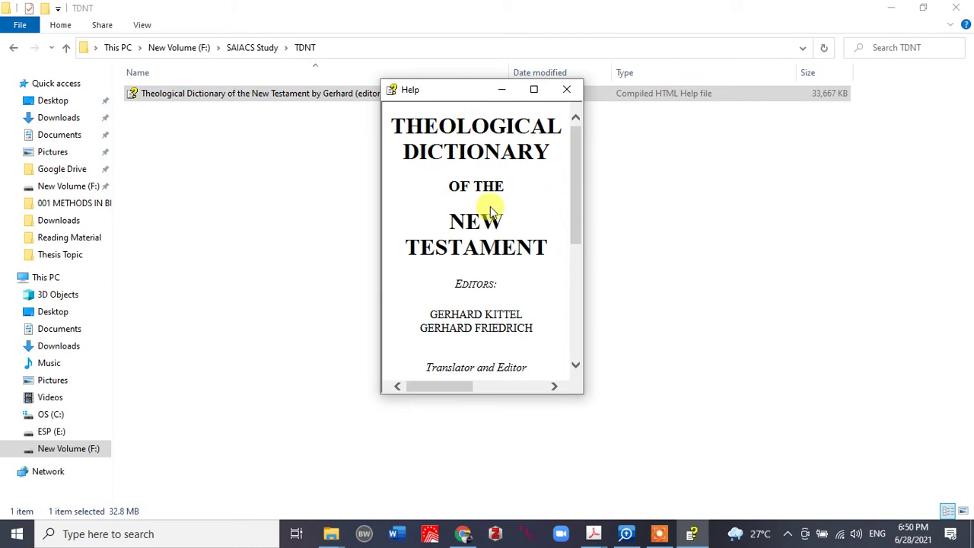
{"action": "left_click", "coordinate": [534, 89]}
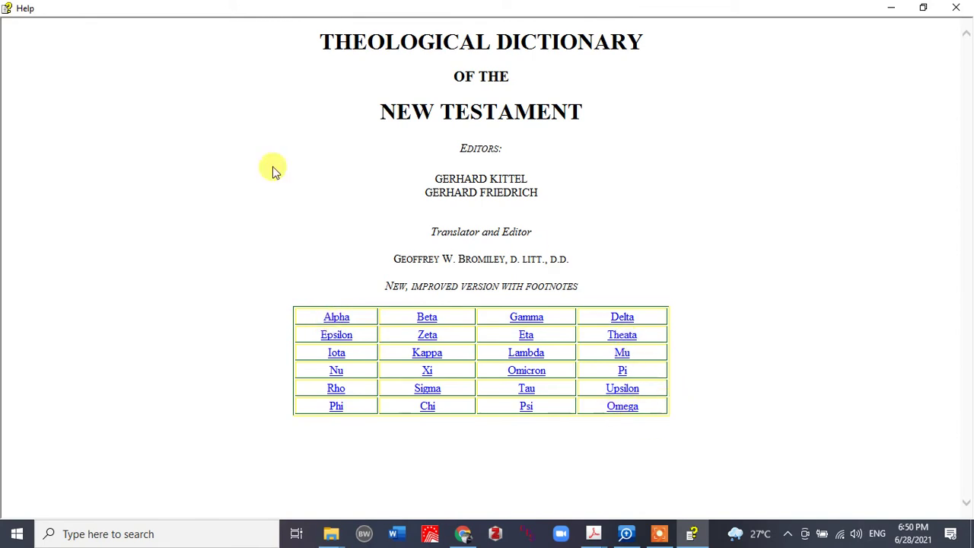
{"action": "left_click", "coordinate": [336, 318]}
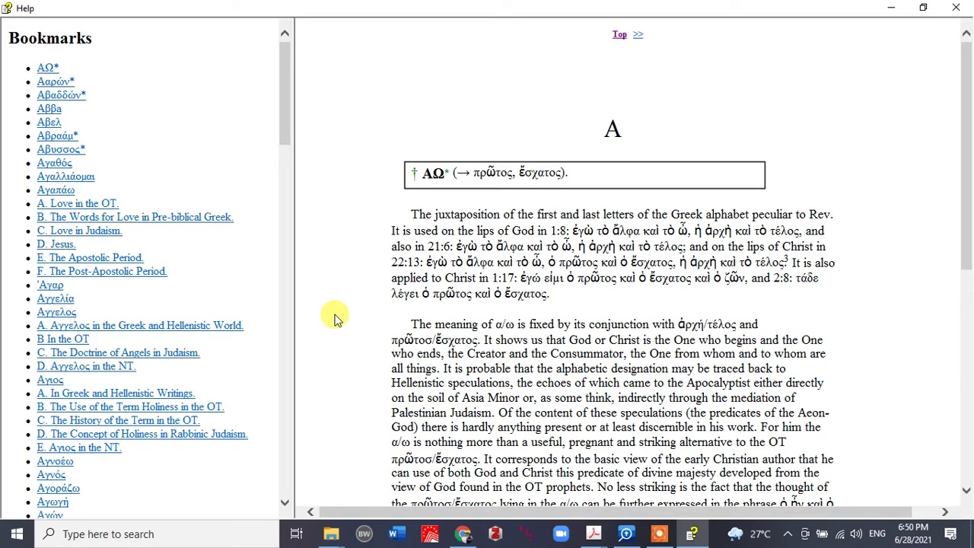
{"action": "scroll", "coordinate": [285, 117], "scroll_direction": "down", "scroll_amount": 4}
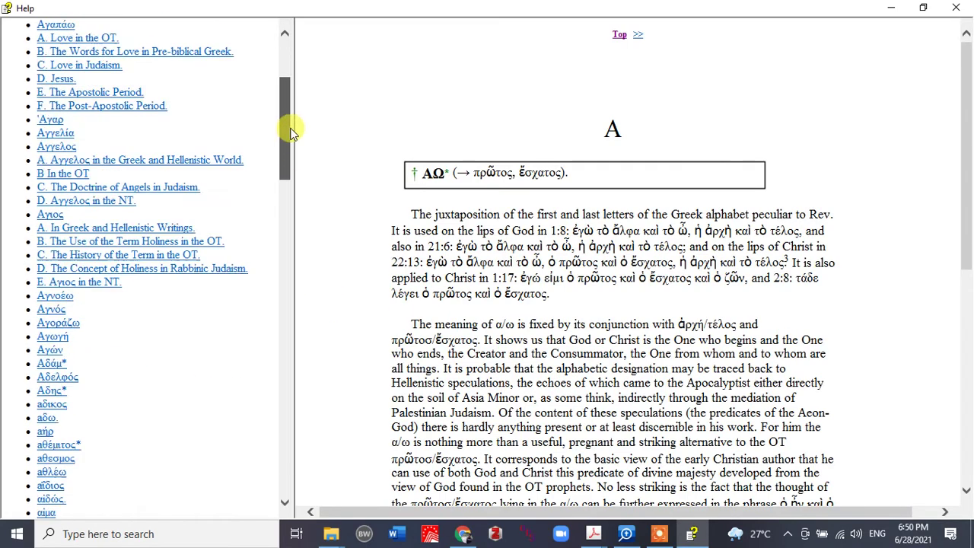
{"action": "scroll", "coordinate": [286, 46], "scroll_direction": "up", "scroll_amount": 5}
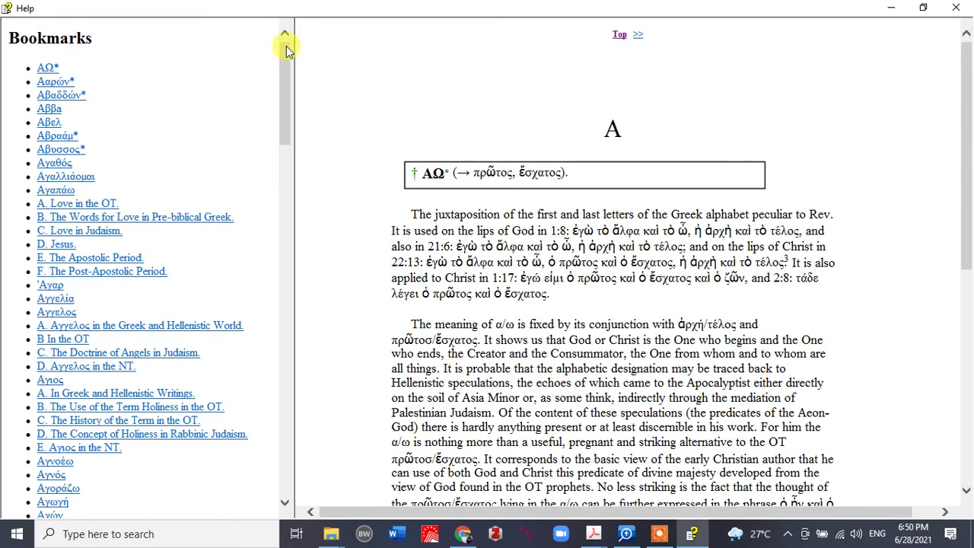
View the Ααρών entry from the bookmarks and page forward twice to the Ἀβαδδών page
{"action": "left_click", "coordinate": [55, 81]}
{"action": "scroll", "coordinate": [620, 194], "scroll_direction": "up", "scroll_amount": 1}
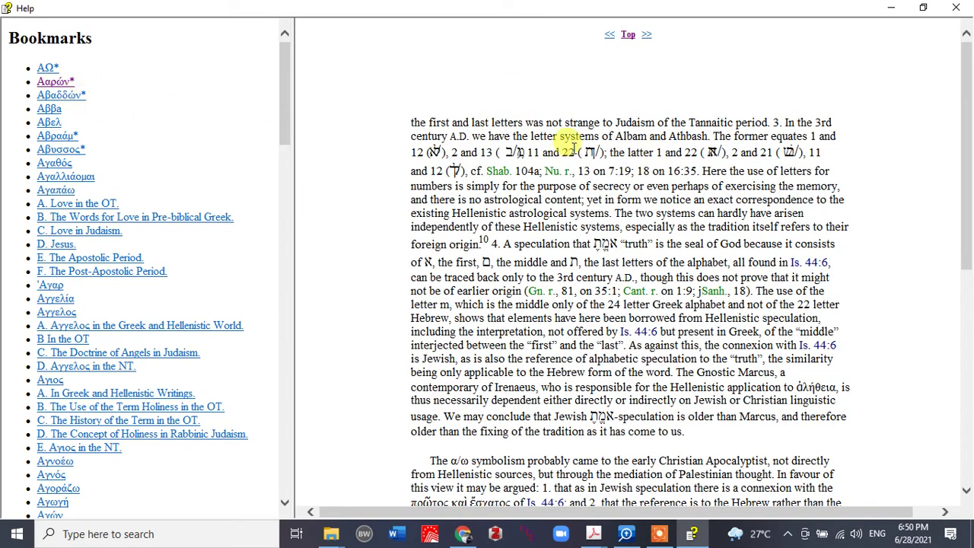
{"action": "scroll", "coordinate": [714, 354], "scroll_direction": "down", "scroll_amount": 3}
{"action": "scroll", "coordinate": [714, 354], "scroll_direction": "down", "scroll_amount": 3}
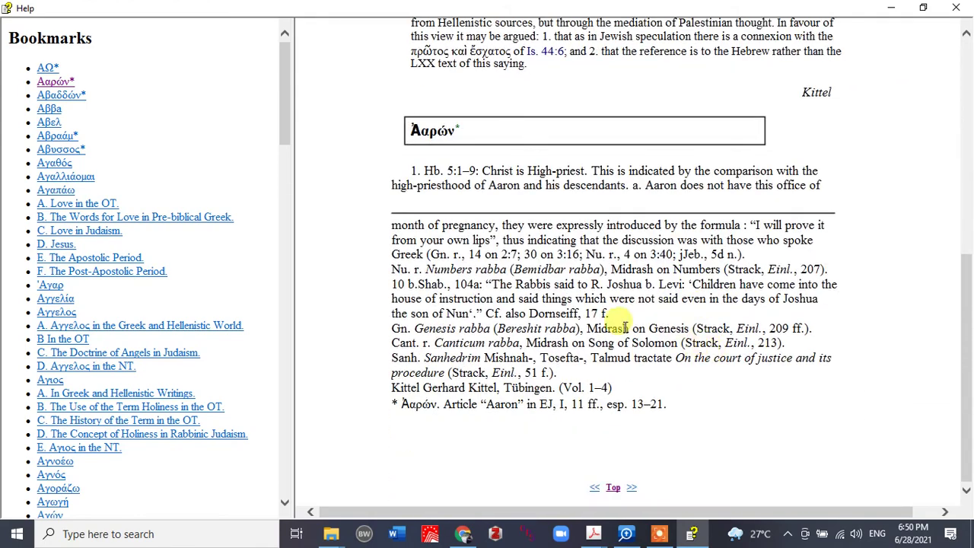
{"action": "left_click", "coordinate": [633, 492]}
{"action": "scroll", "coordinate": [567, 251], "scroll_direction": "down", "scroll_amount": 6}
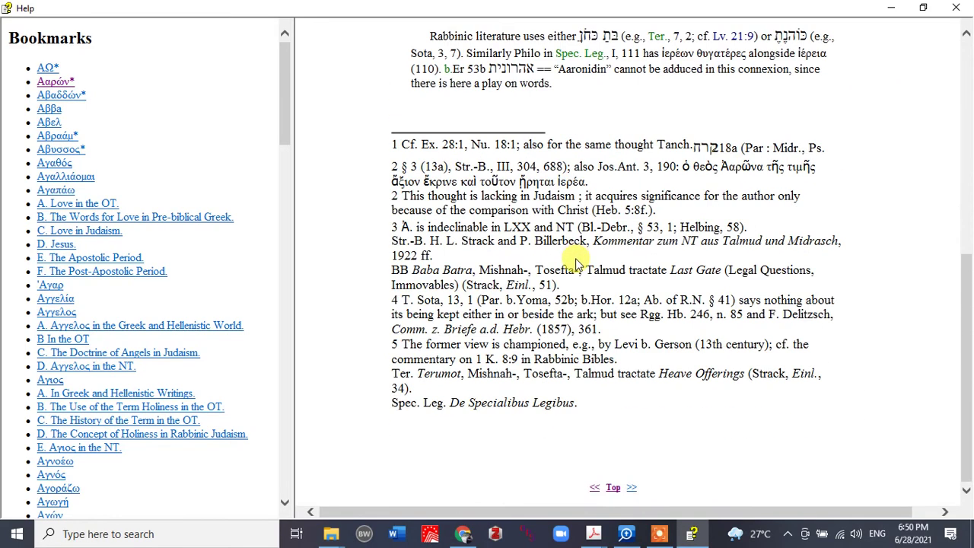
{"action": "left_click", "coordinate": [632, 487]}
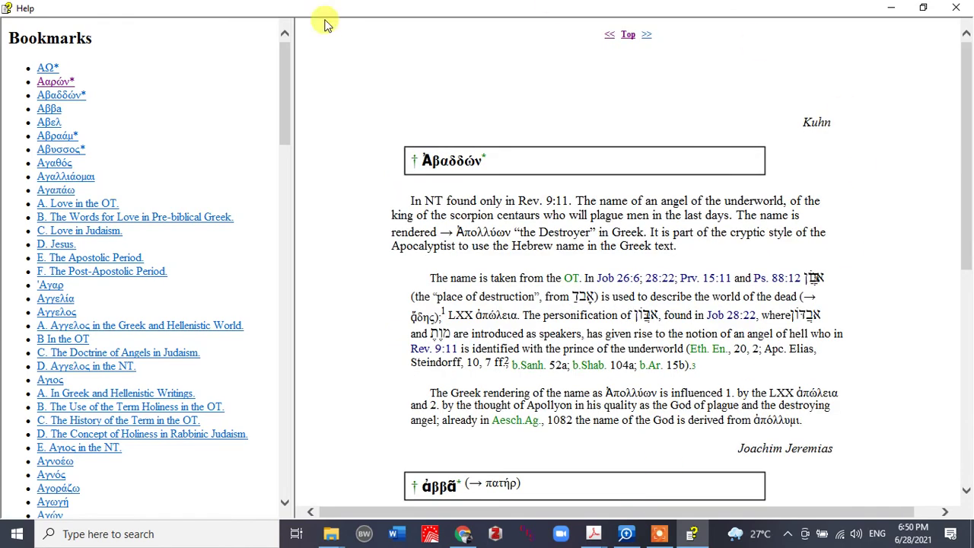
View the Αγαλλιάομαι entry from the bookmarks, read to its end and continue to the following page
{"action": "left_click", "coordinate": [78, 179]}
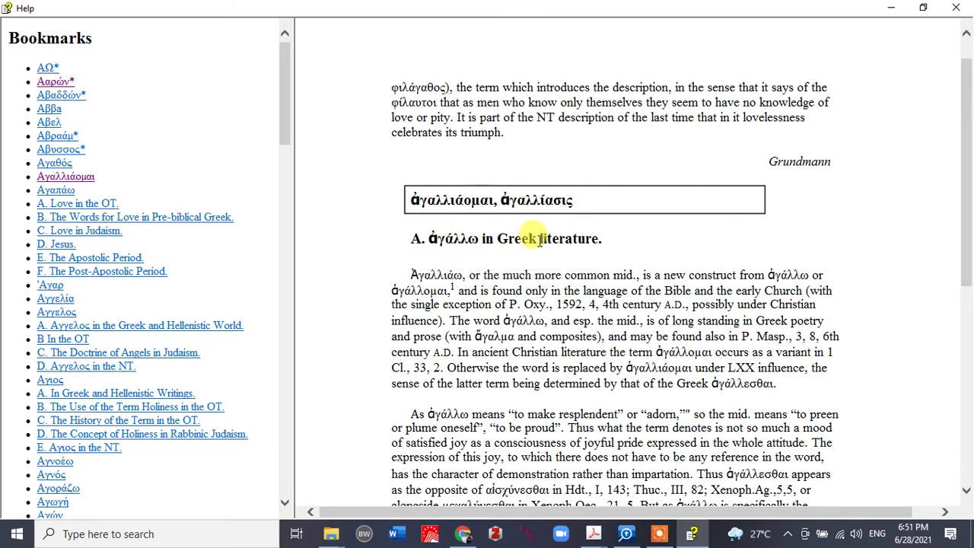
{"action": "scroll", "coordinate": [532, 365], "scroll_direction": "down", "scroll_amount": 10}
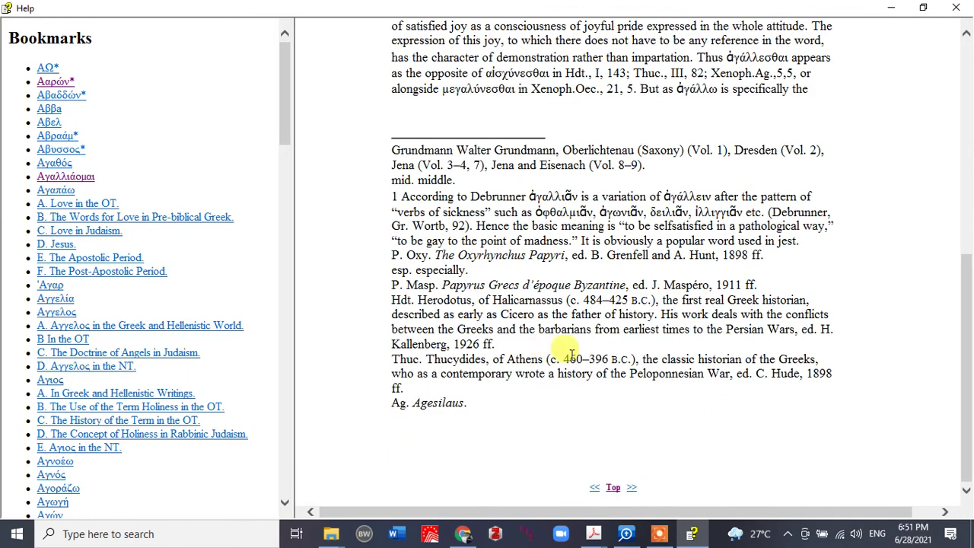
{"action": "left_click", "coordinate": [644, 484]}
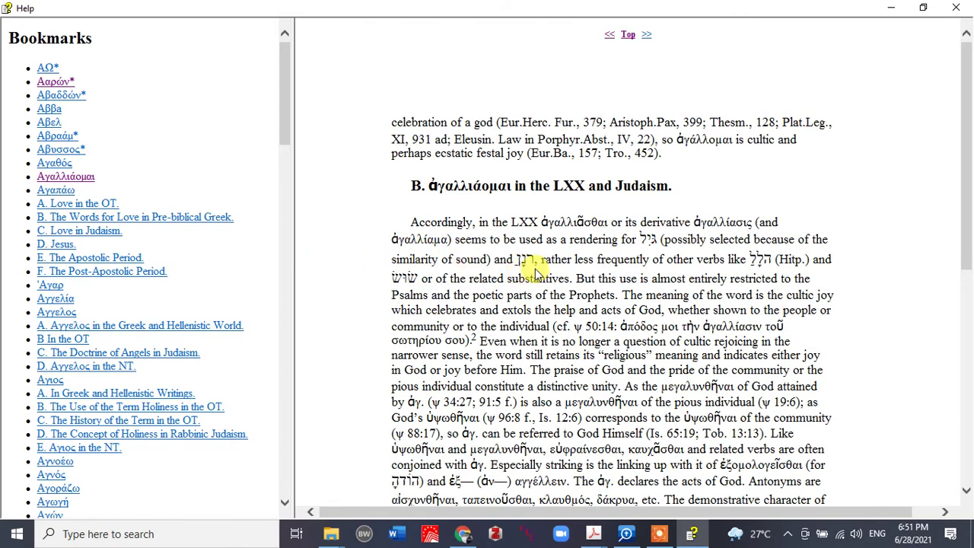
View the Αγγελος and Αγγελία entries, and look through the whole Alpha bookmark list, returning to its beginning
{"action": "left_click", "coordinate": [51, 310]}
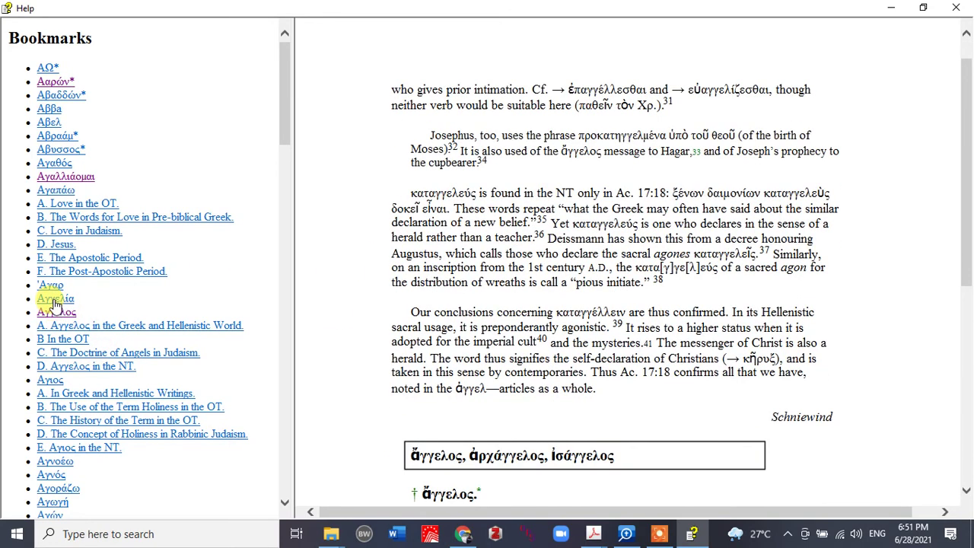
{"action": "left_click", "coordinate": [56, 299]}
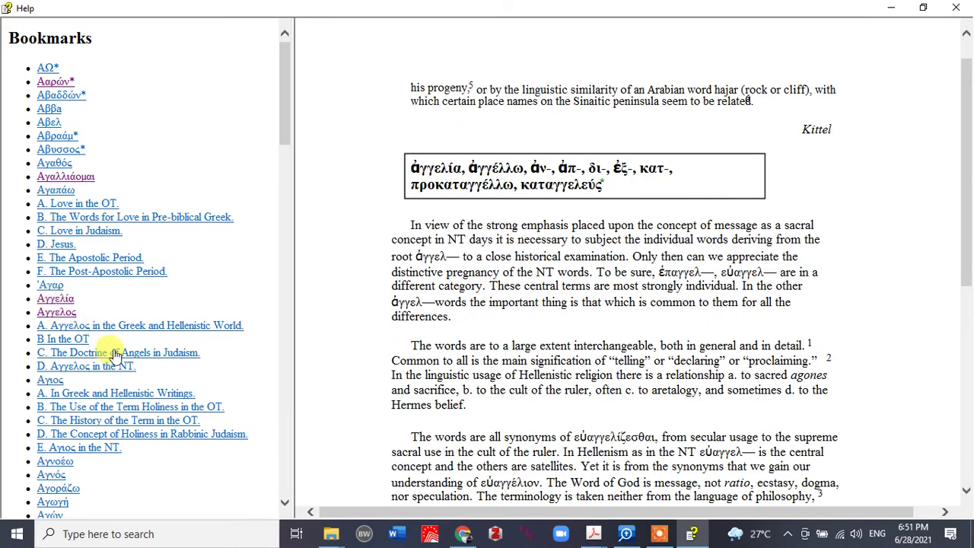
{"action": "scroll", "coordinate": [102, 348], "scroll_direction": "down", "scroll_amount": 10}
{"action": "scroll", "coordinate": [135, 374], "scroll_direction": "down", "scroll_amount": 10}
{"action": "scroll", "coordinate": [142, 376], "scroll_direction": "up", "scroll_amount": 12}
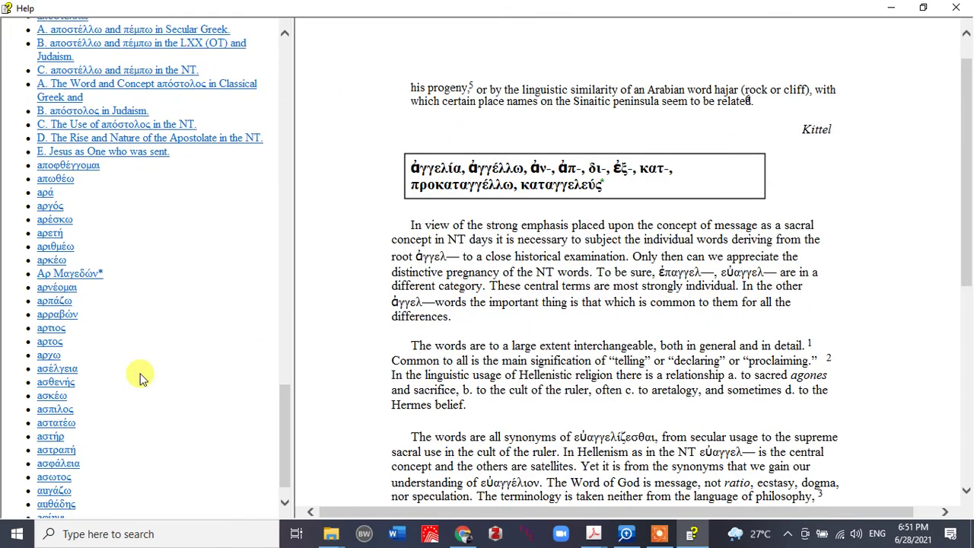
{"action": "scroll", "coordinate": [141, 376], "scroll_direction": "up", "scroll_amount": 10}
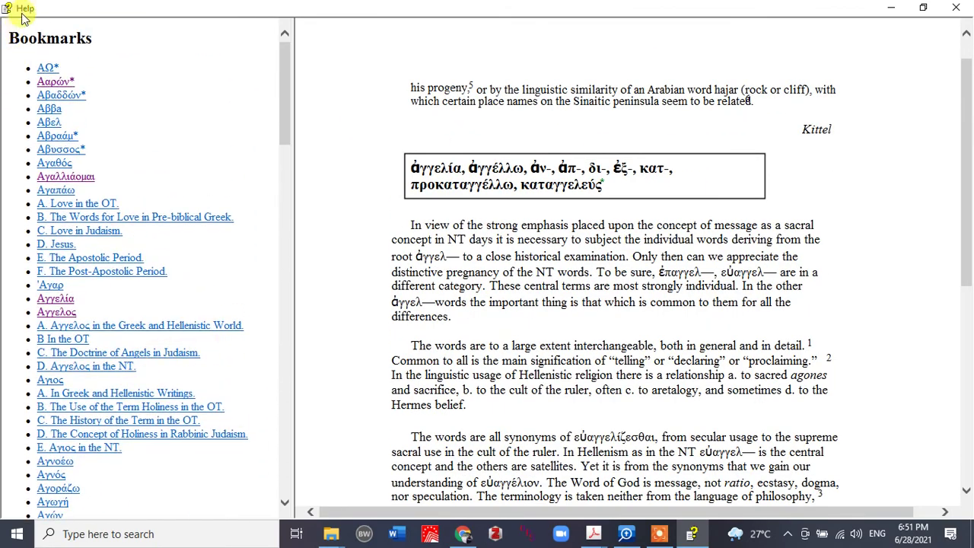